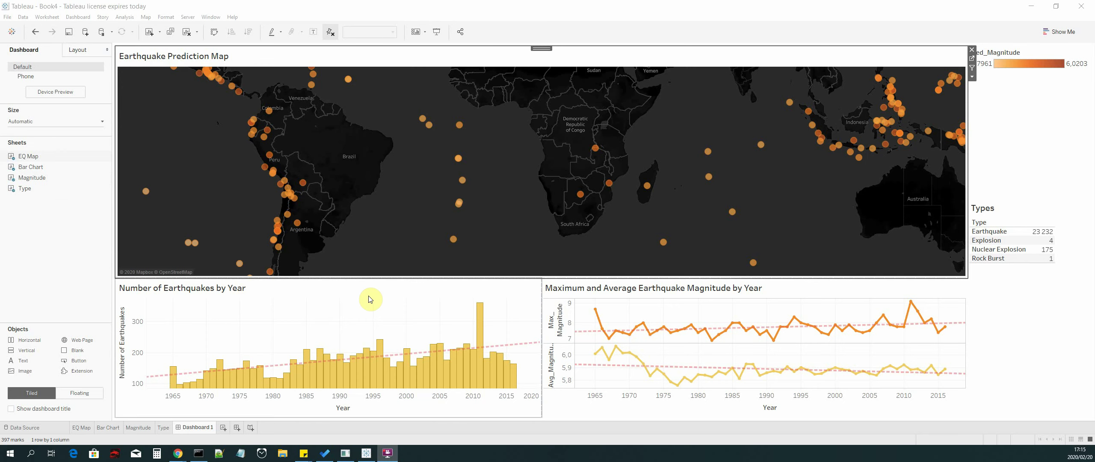
Examine the predicted earthquake points around Indonesia and the western Pacific on the Earthquake Prediction Map
click(524, 8)
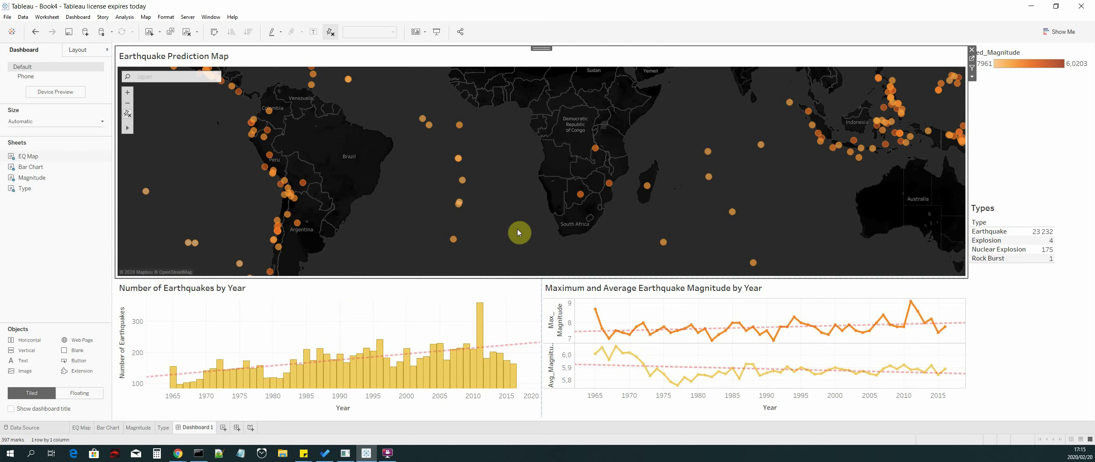
click(171, 78)
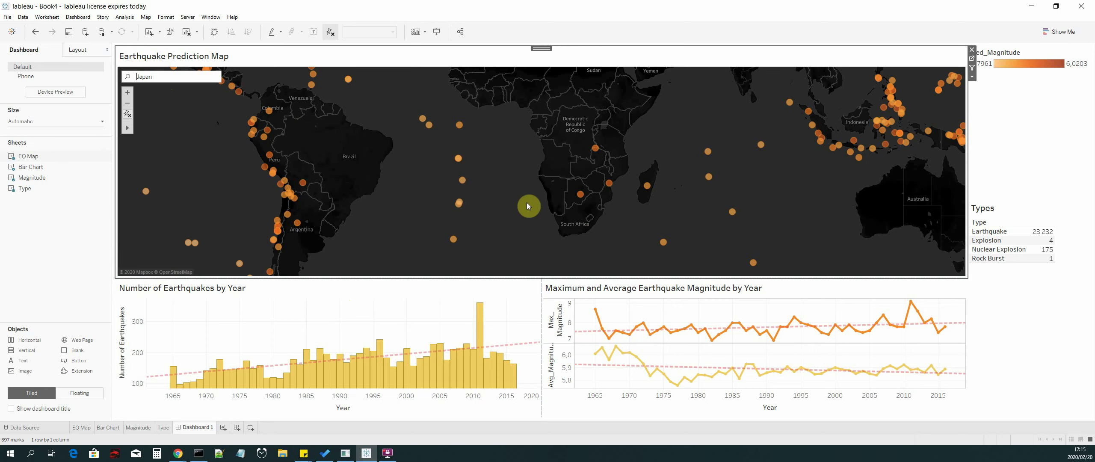
drag(721, 209, 610, 204)
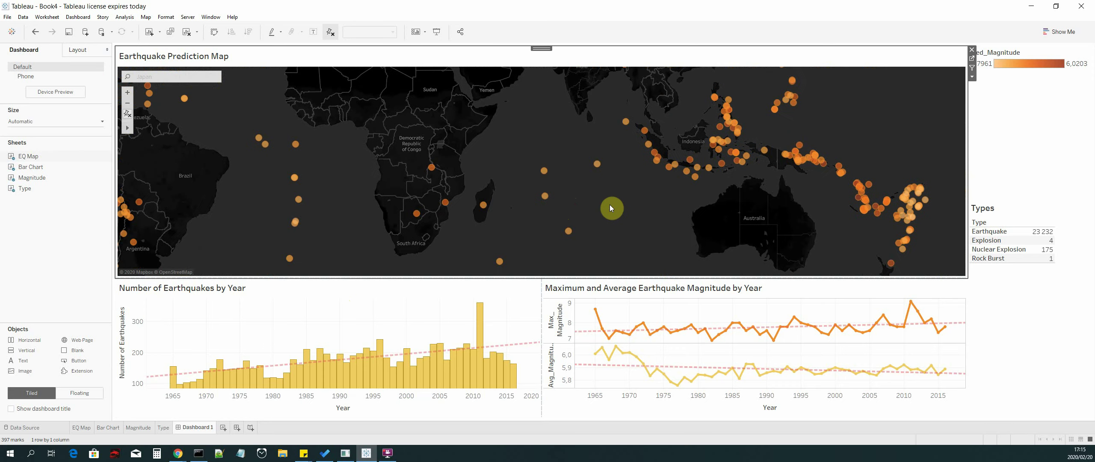
drag(611, 209, 665, 176)
scroll(741, 157, up, 2)
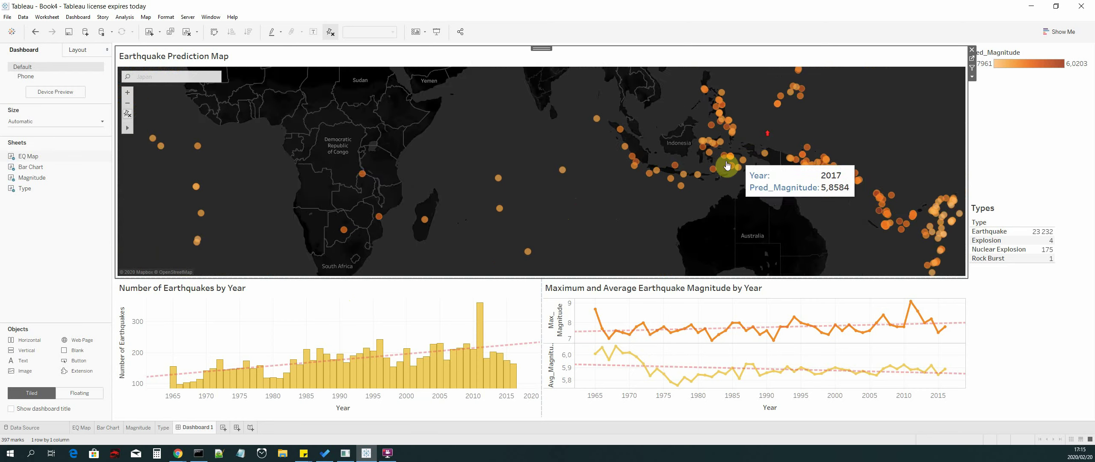
drag(785, 193, 707, 195)
scroll(694, 215, down, 1)
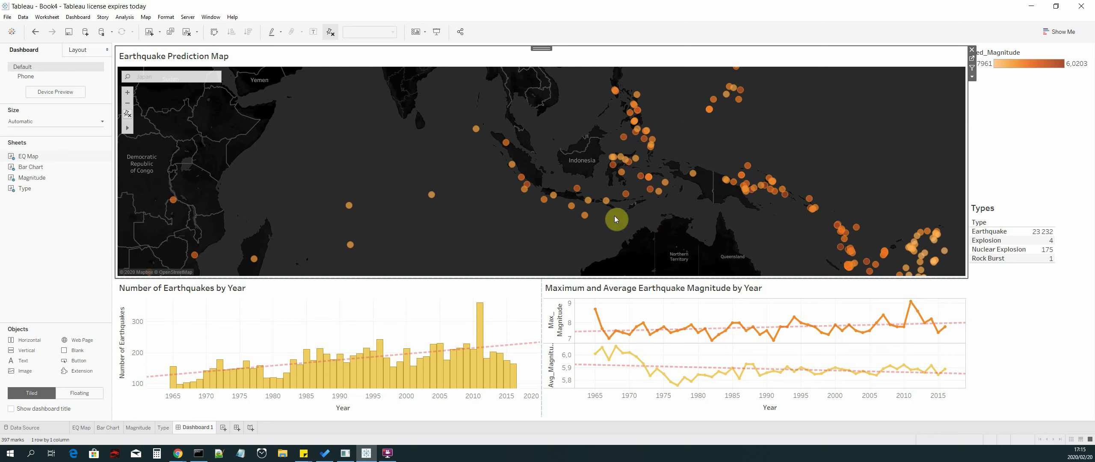
Select the Pred_Magnitude colour legend and check the predicted magnitudes of individual points east of Indonesia on the map
click(1032, 114)
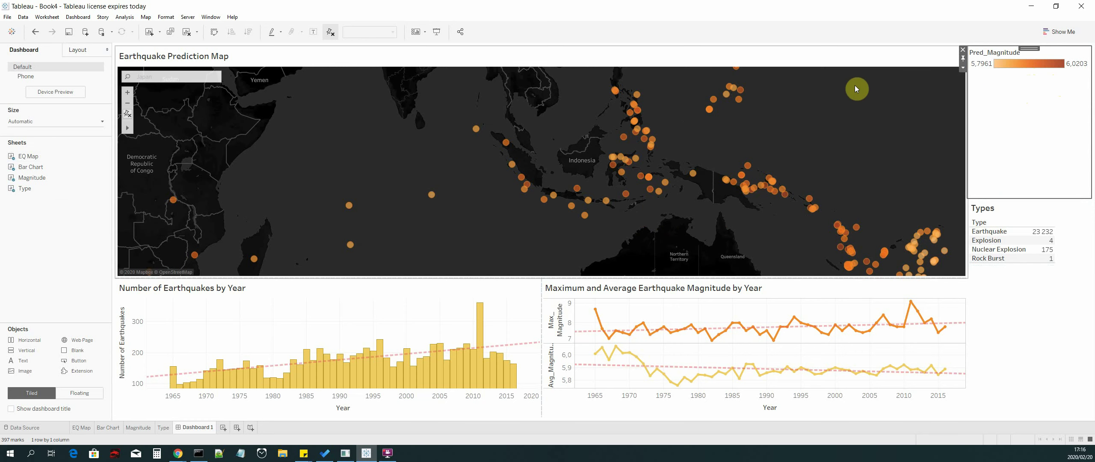
mouse_move(785, 199)
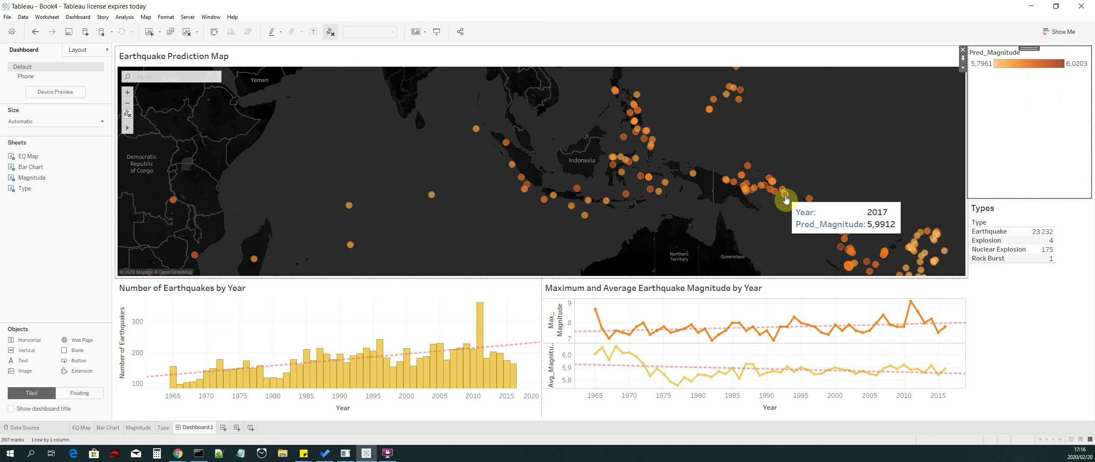
mouse_move(945, 254)
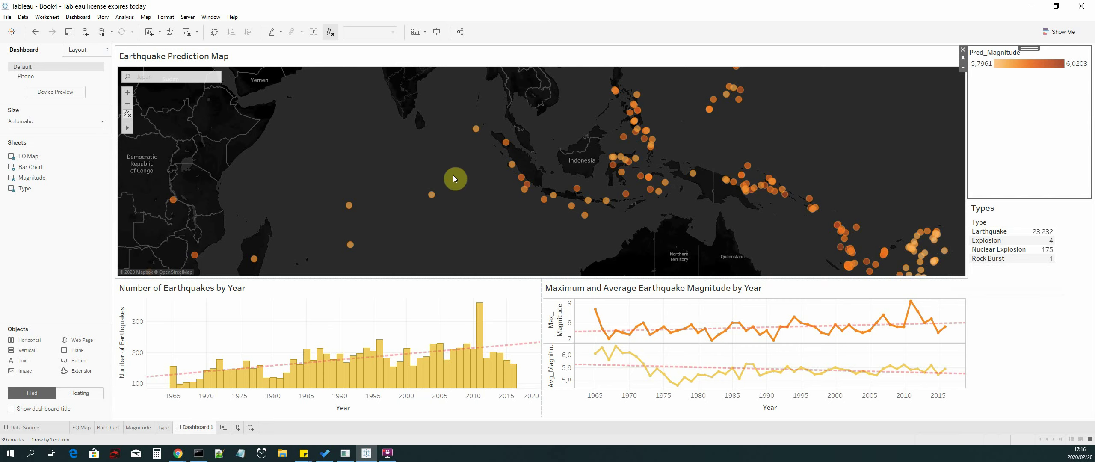
Survey the worldwide distribution of predicted earthquakes on the map, from South America across Africa to Australia
scroll(469, 176, down, 2)
click(565, 144)
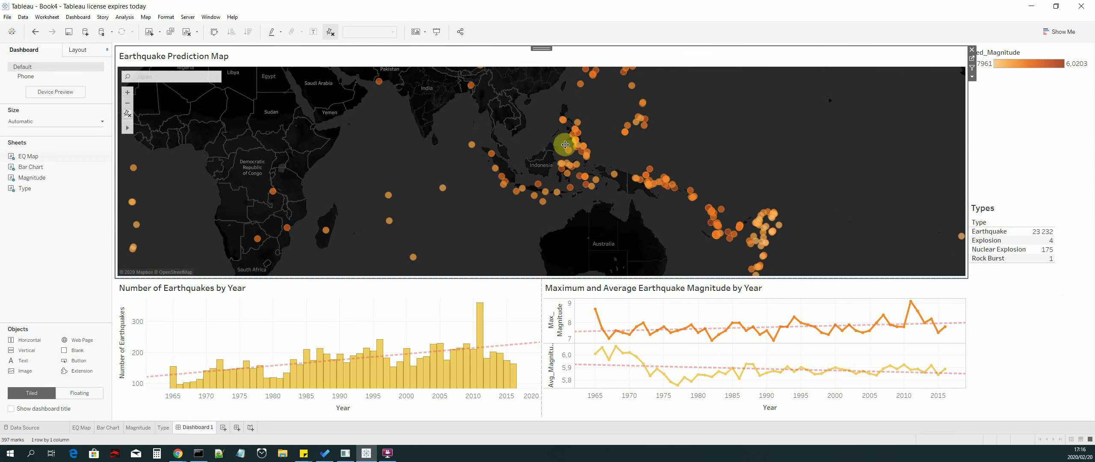
drag(565, 144, 701, 141)
drag(385, 149, 482, 113)
drag(575, 127, 602, 140)
drag(655, 191, 768, 189)
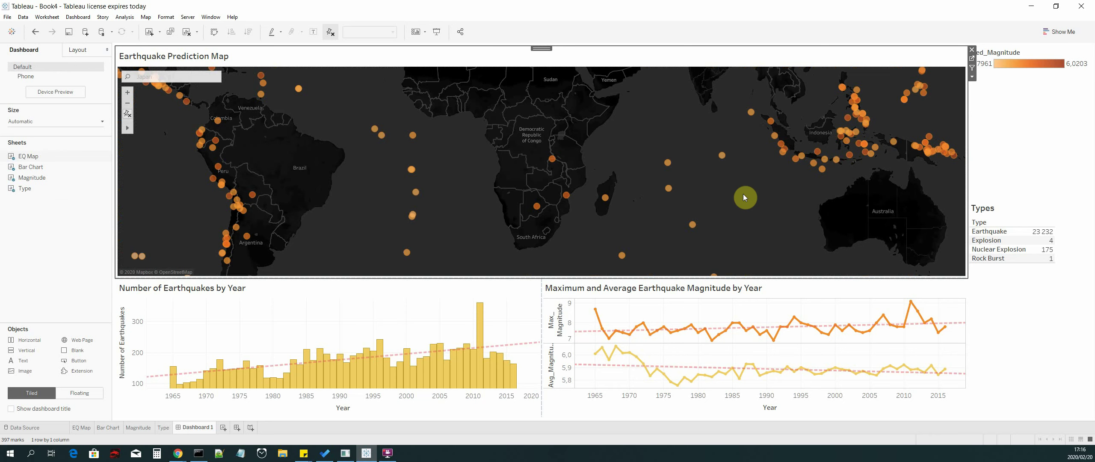
drag(761, 202, 722, 205)
scroll(650, 189, up, 2)
drag(653, 216, 805, 173)
scroll(345, 170, down, 2)
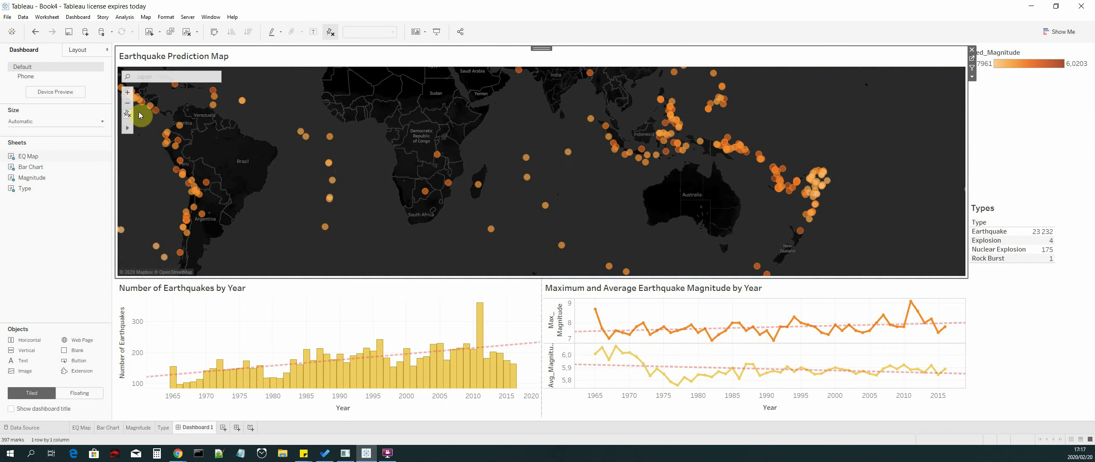
Search the prediction map for Japan and check the predicted magnitudes of the points around its coast
click(157, 76)
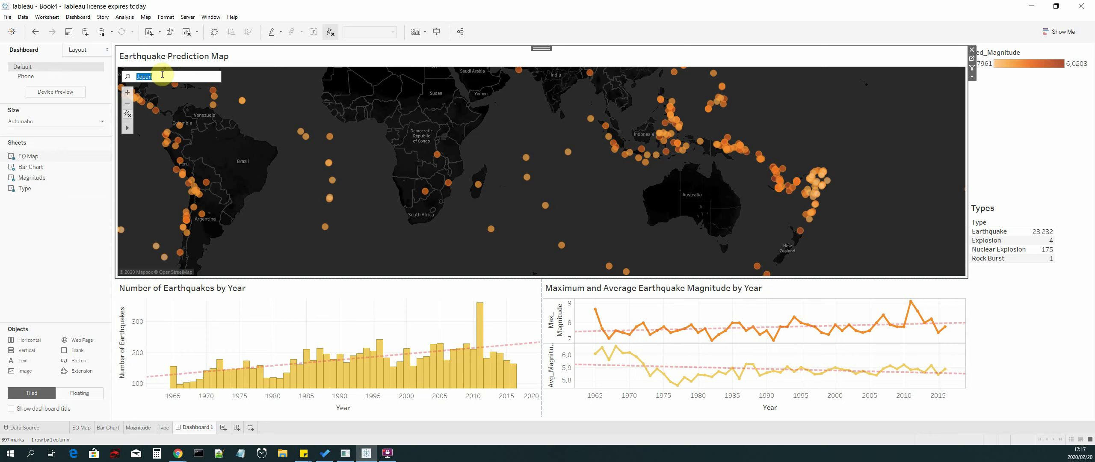
click(162, 75)
key(BackSpace)
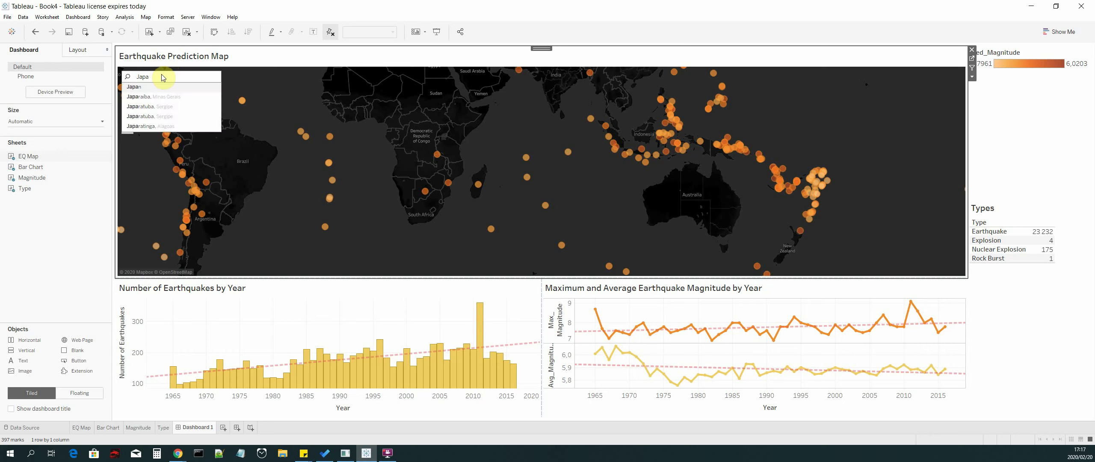
text(n)
key(Return)
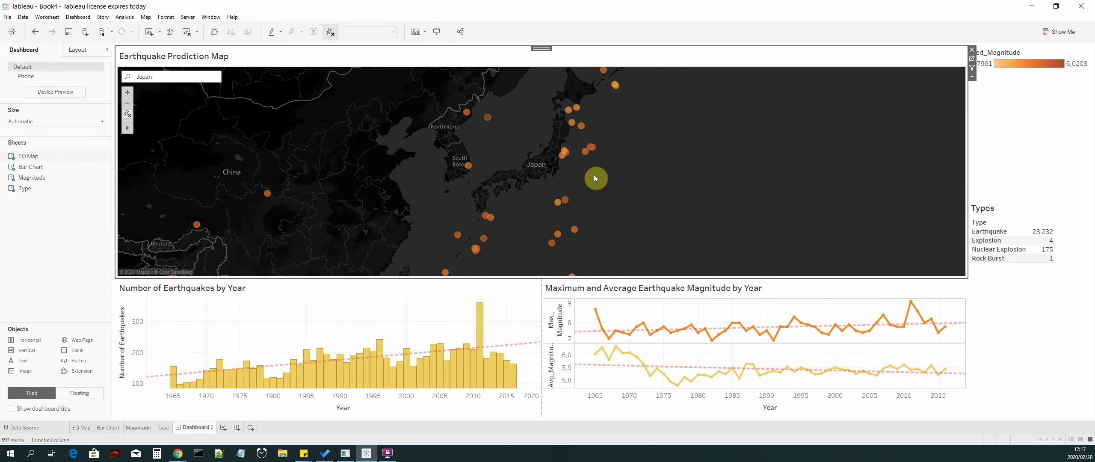
mouse_move(569, 150)
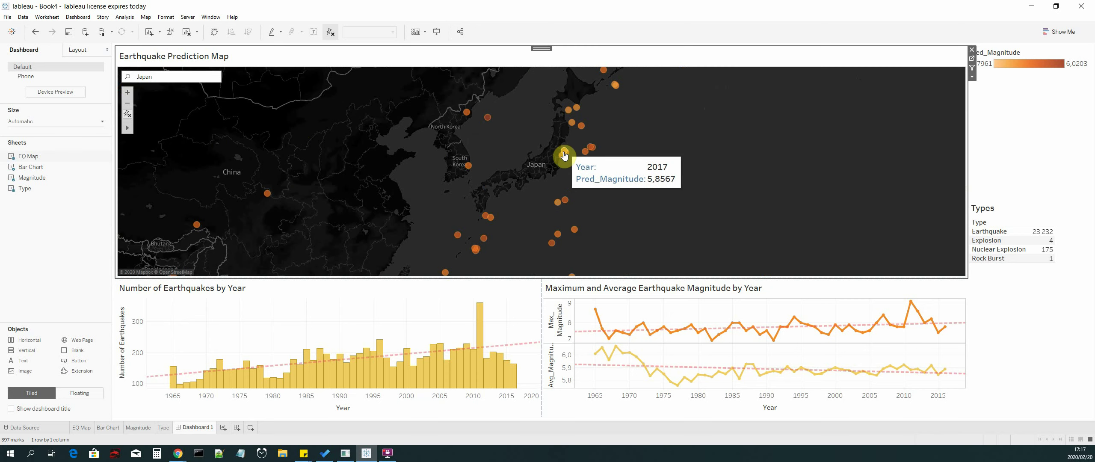
mouse_move(572, 119)
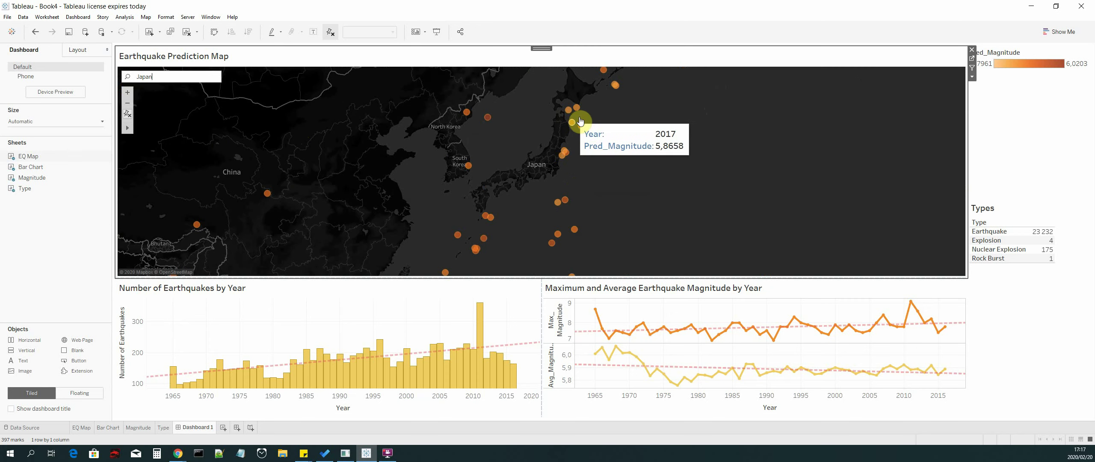
mouse_move(485, 221)
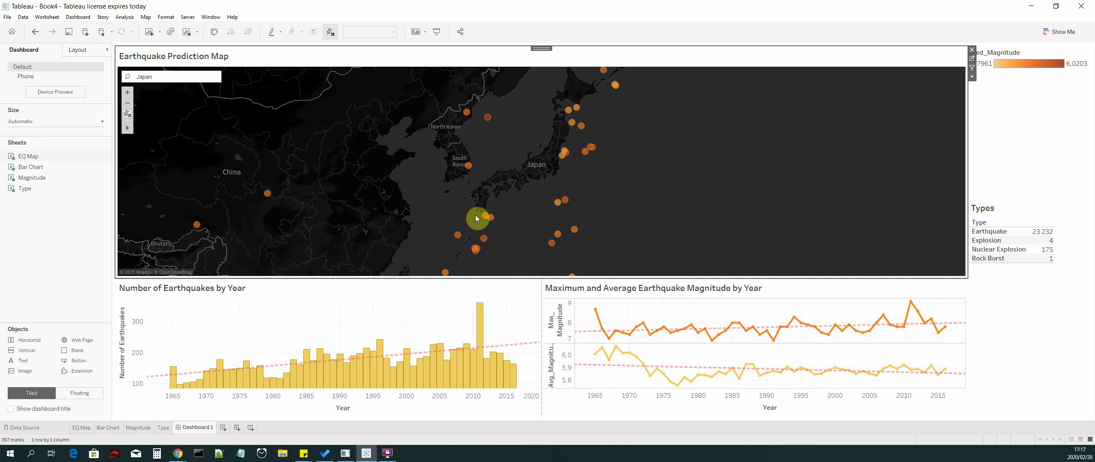
Search the prediction map for India
click(161, 80)
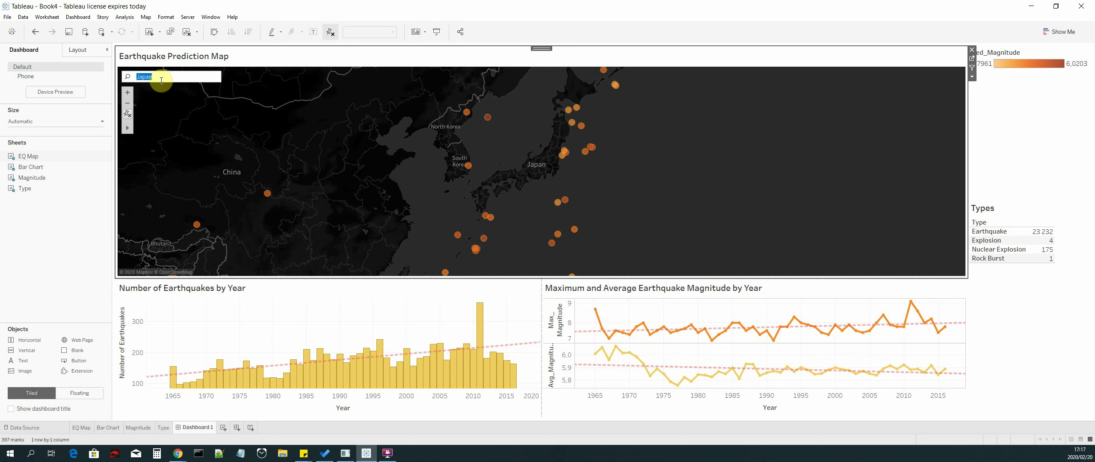
text(c)
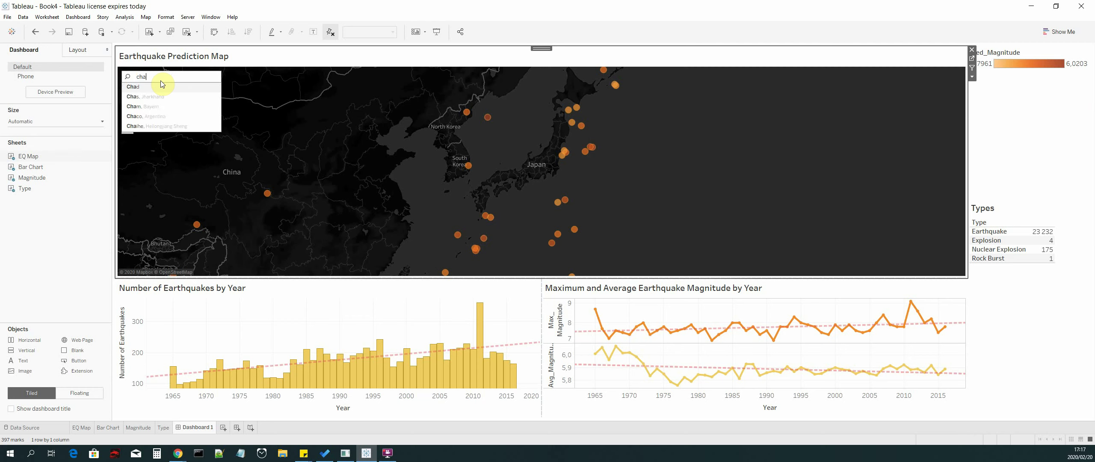
key(BackSpace)
text(India)
key(Return)
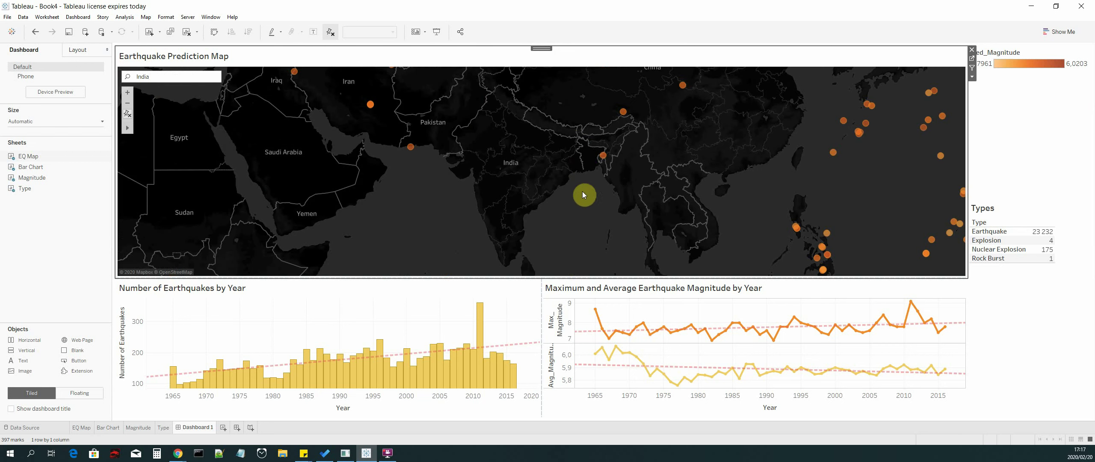
Examine the predicted earthquakes around Asia and the Pacific, and return the map to a world overview
drag(623, 197, 705, 214)
drag(650, 117, 259, 93)
scroll(476, 170, down, 5)
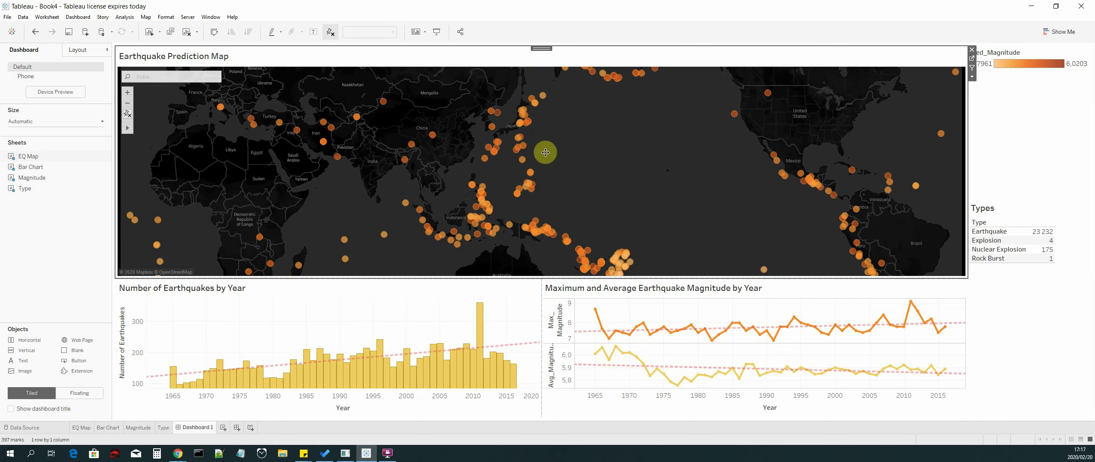
drag(342, 199, 601, 143)
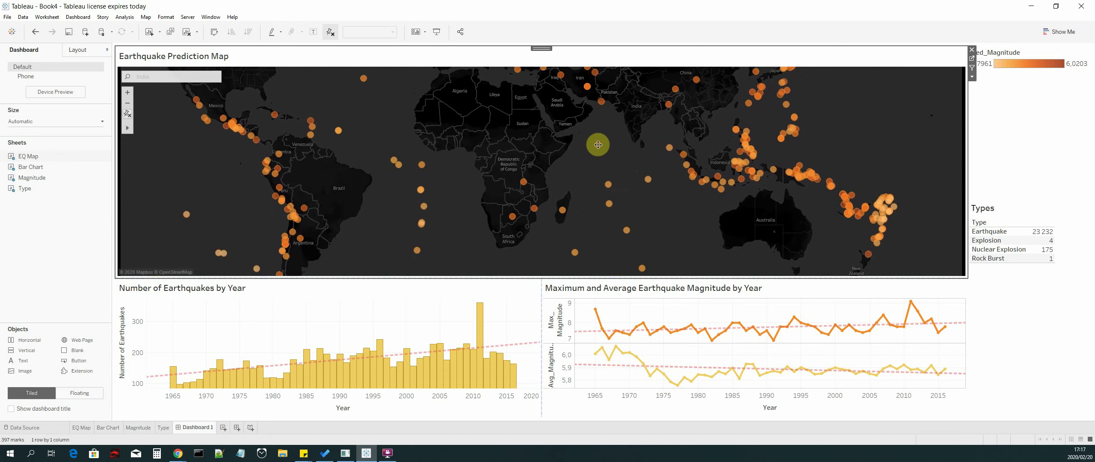
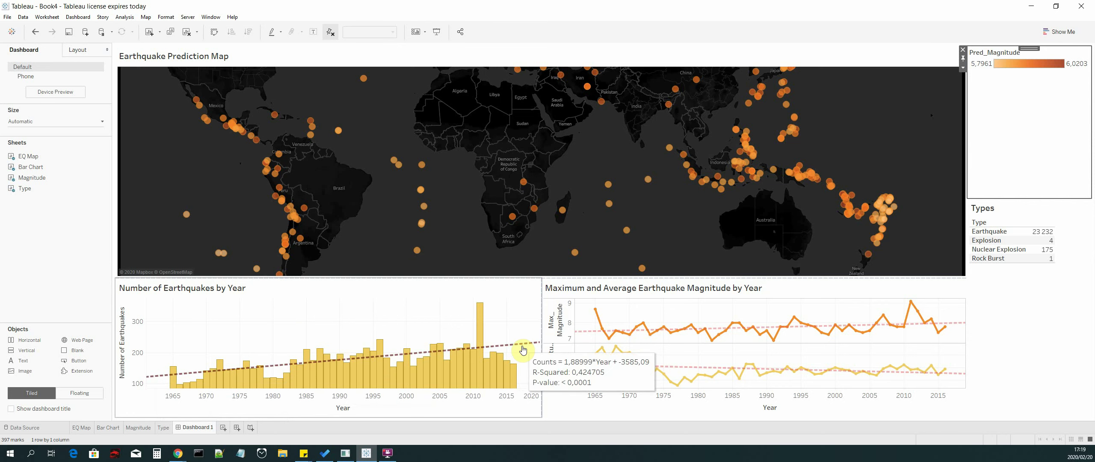
Examine the trend line of the earthquake counts by year, and the yearly magnitude points from 1965 to 2011
mouse_move(514, 347)
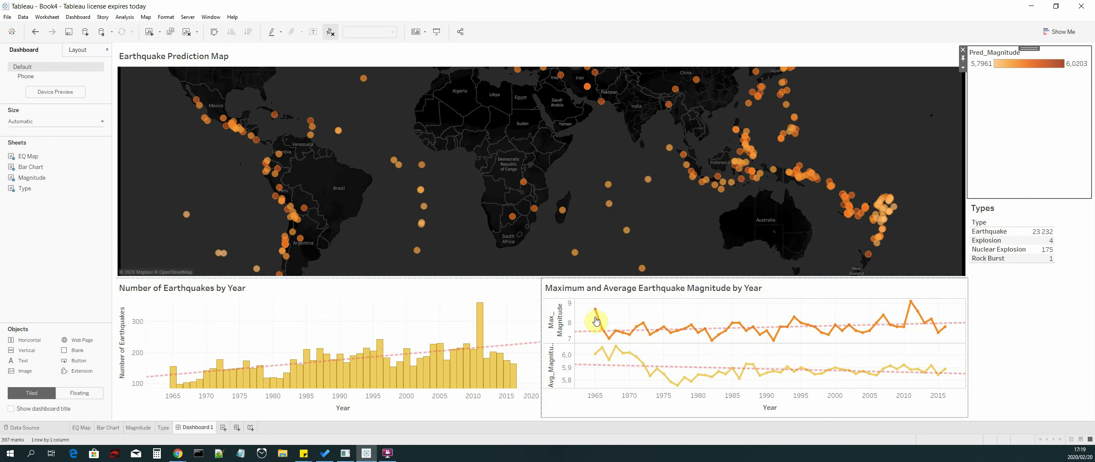
mouse_move(611, 335)
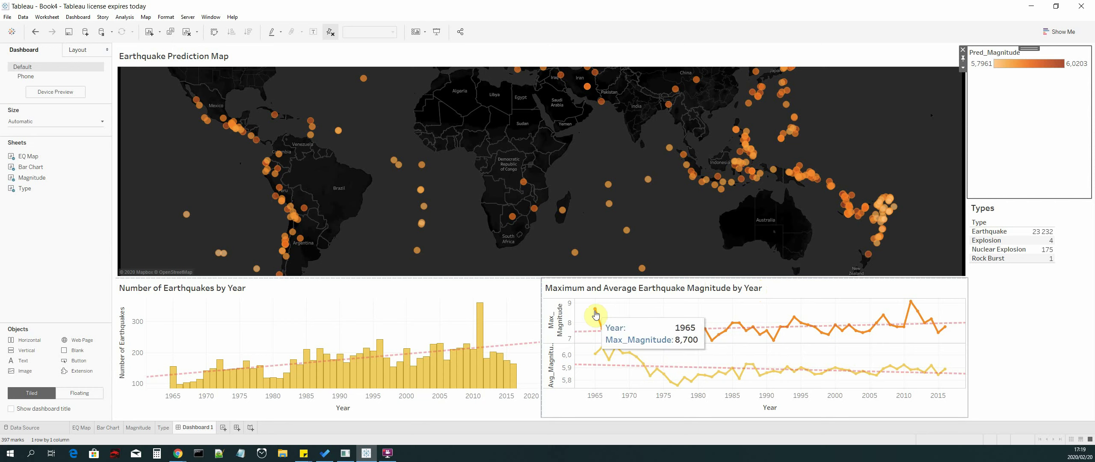
mouse_move(620, 315)
mouse_move(946, 330)
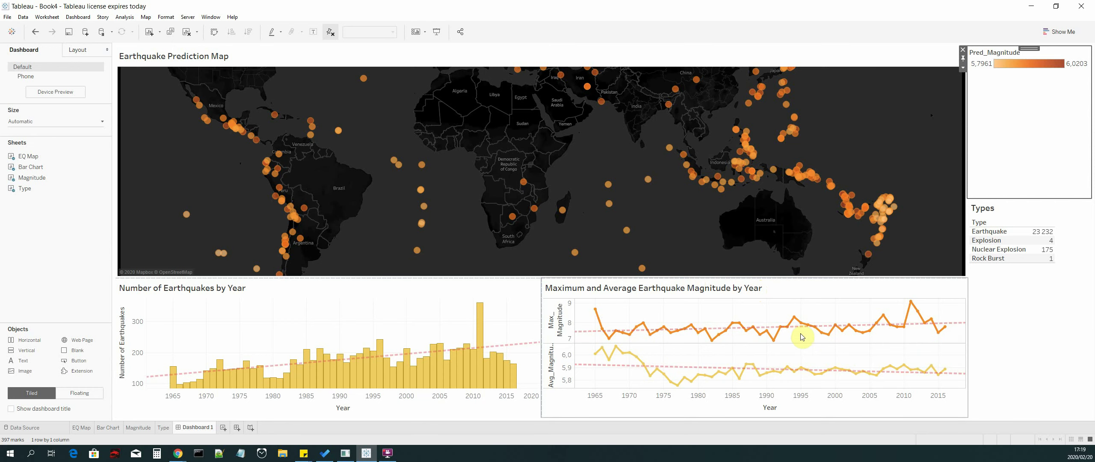
mouse_move(803, 336)
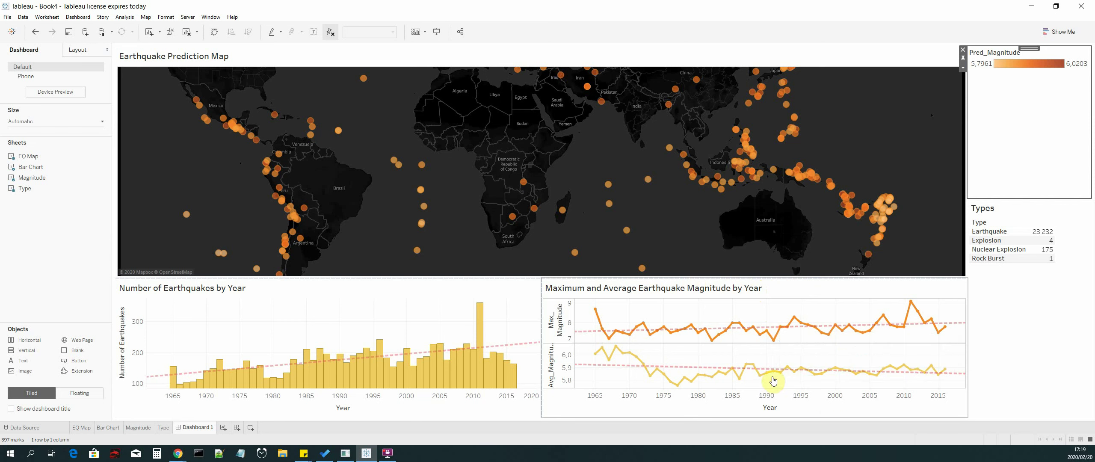
mouse_move(771, 373)
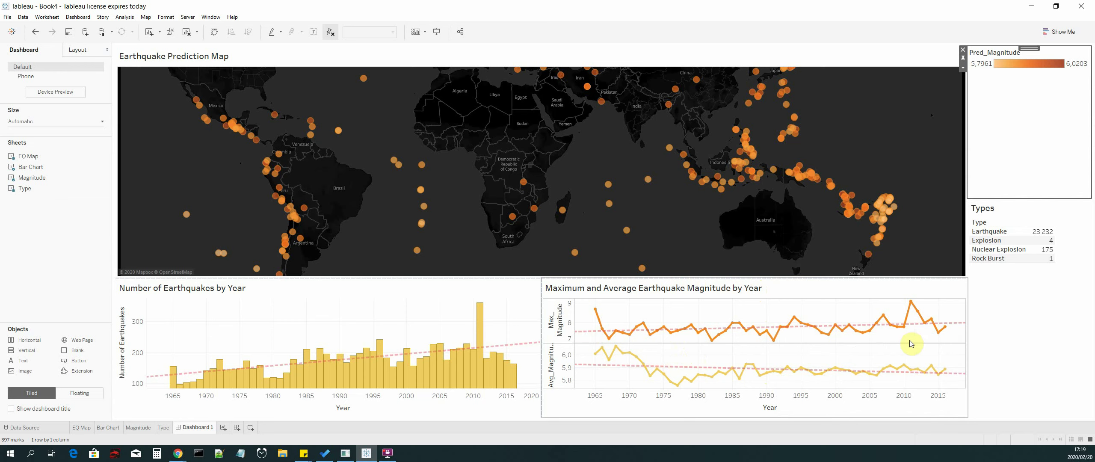
mouse_move(910, 306)
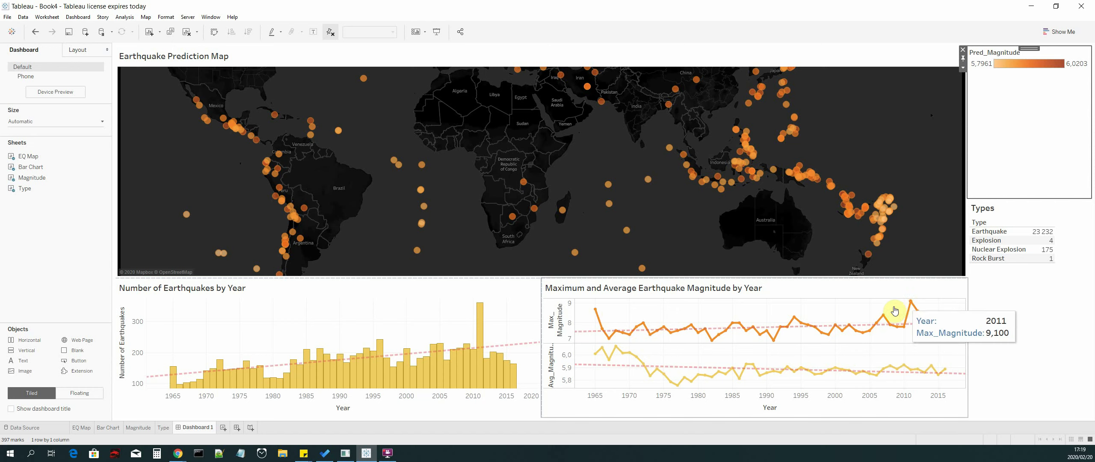
Compare the maximum and average earthquake magnitude lines across the years, including the maximum magnitude trend line's statistics
mouse_move(736, 331)
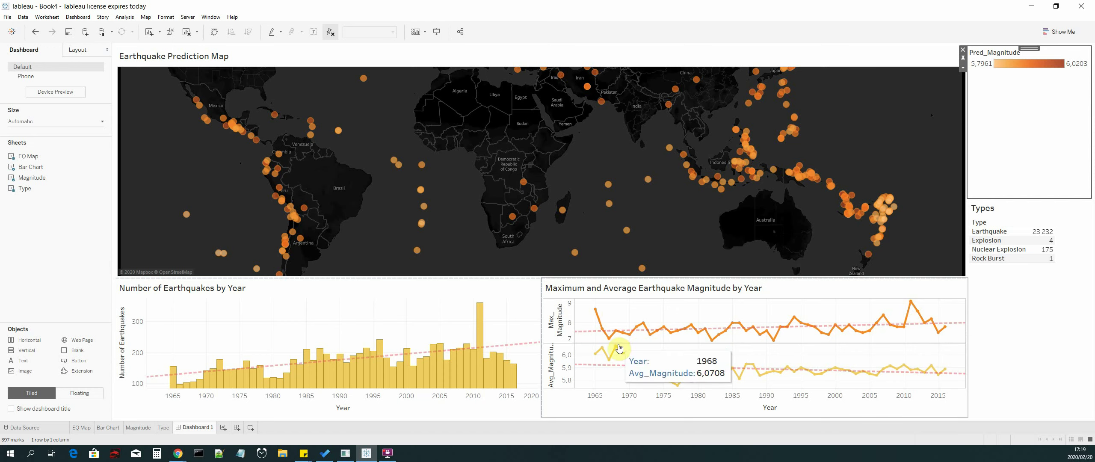
mouse_move(690, 328)
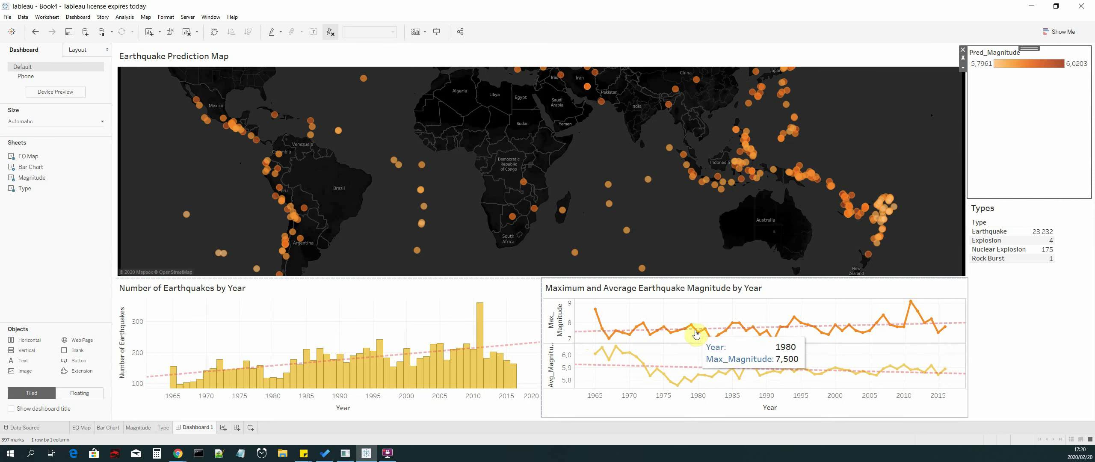
mouse_move(907, 328)
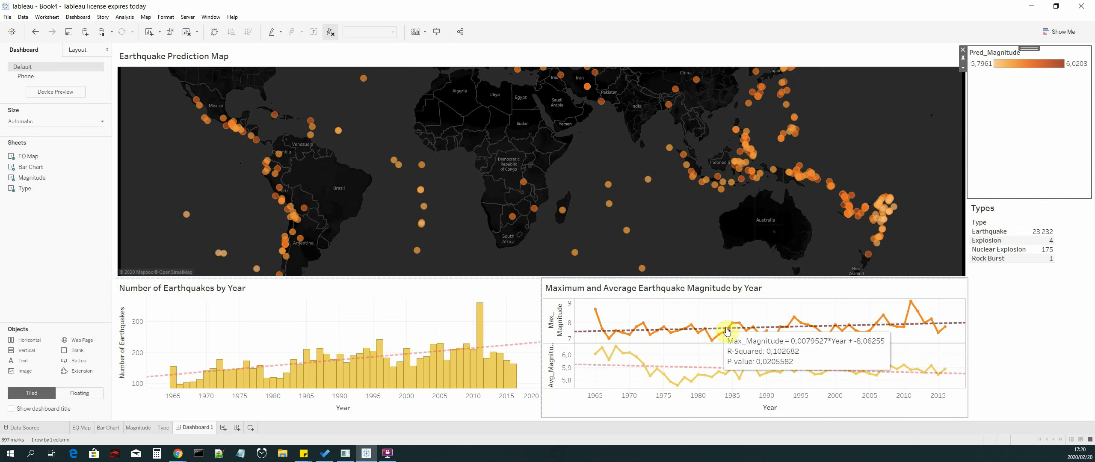
mouse_move(705, 369)
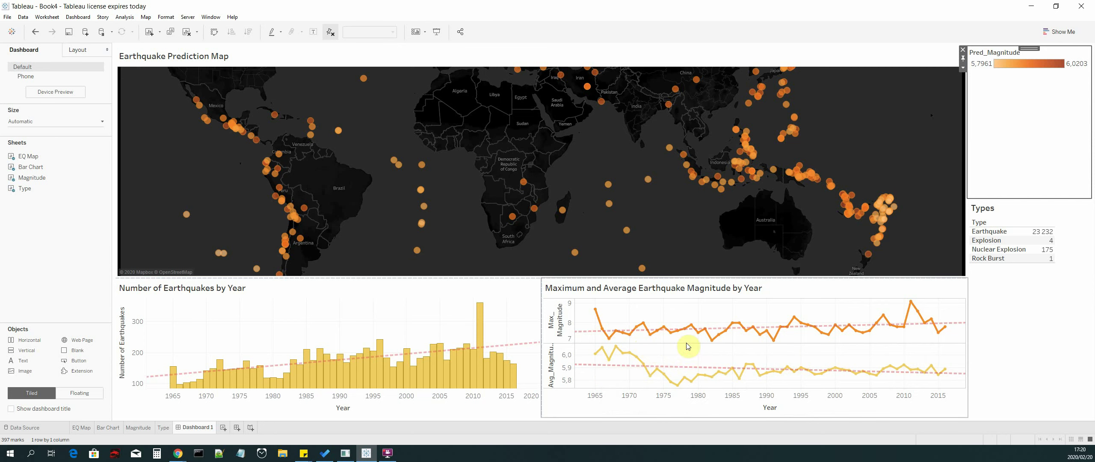
mouse_move(623, 353)
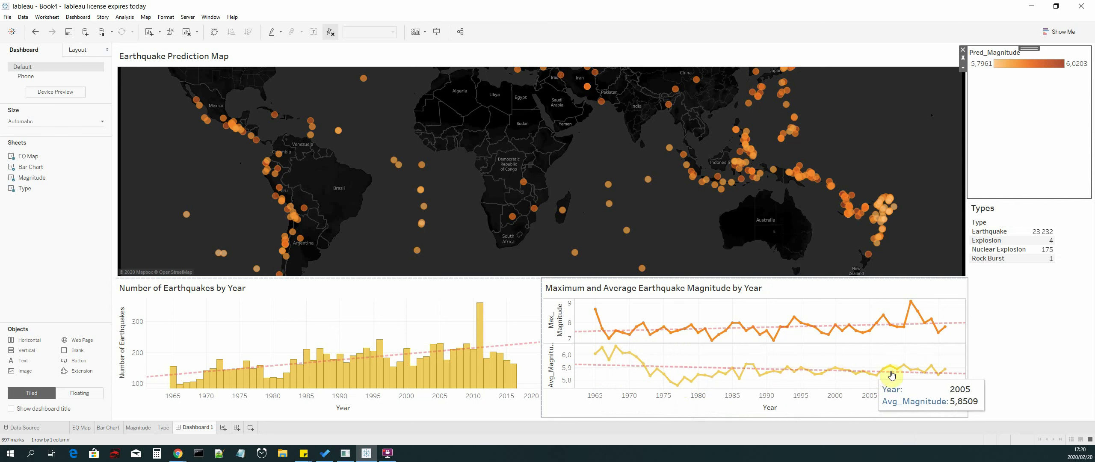
mouse_move(934, 364)
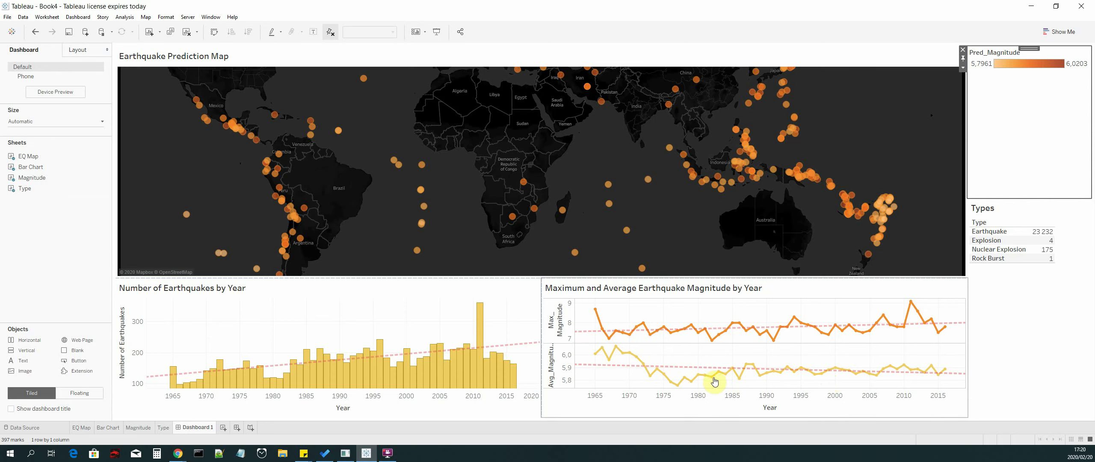
Examine the average magnitude line by year and the predicted earthquakes across the Americas, Africa and Australia on the prediction map
mouse_move(737, 382)
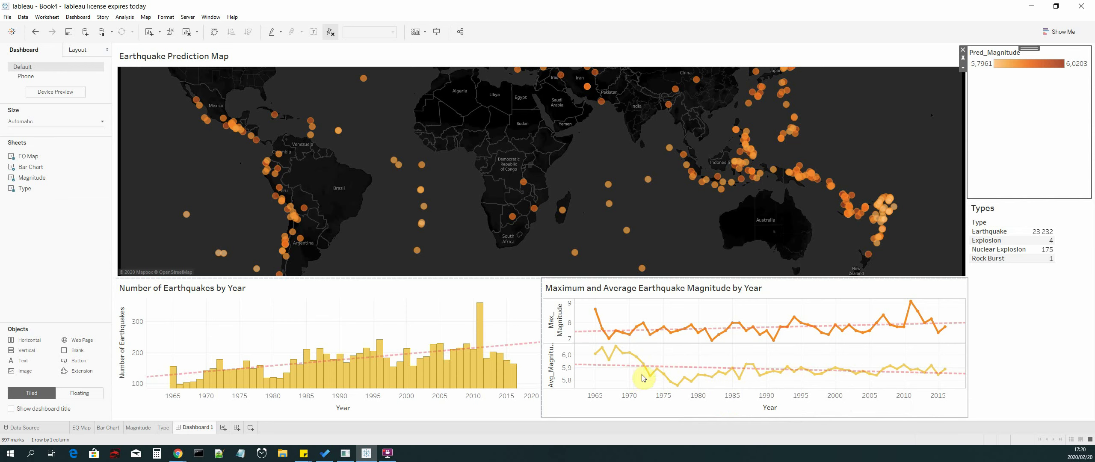
mouse_move(825, 380)
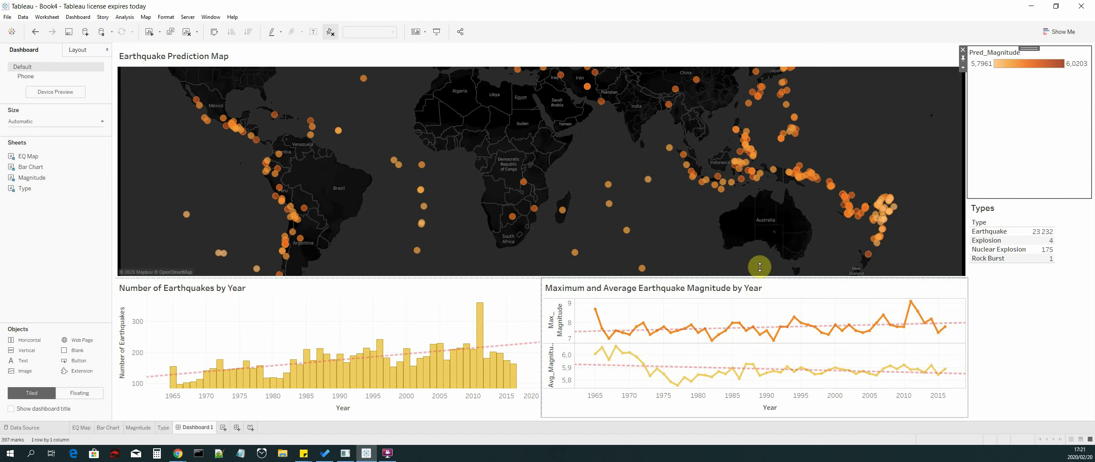
mouse_move(729, 185)
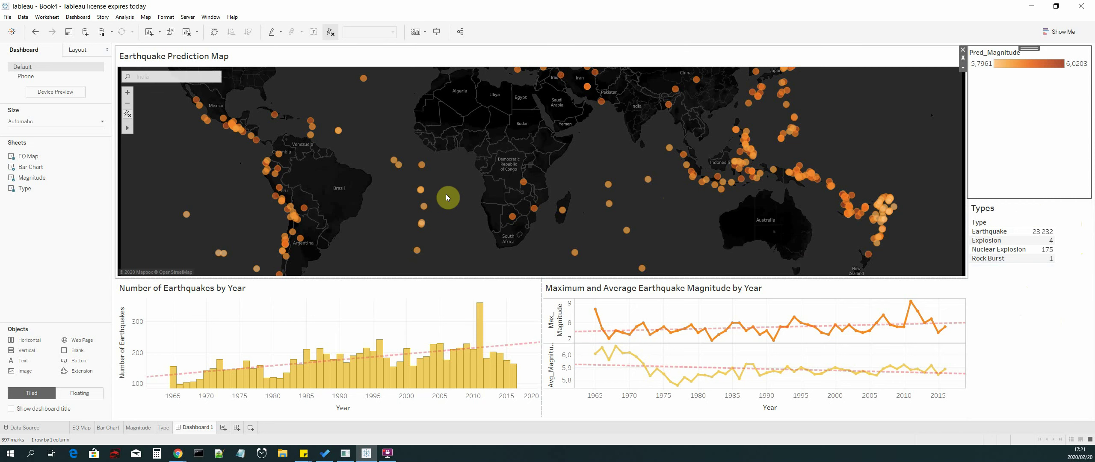
click(378, 240)
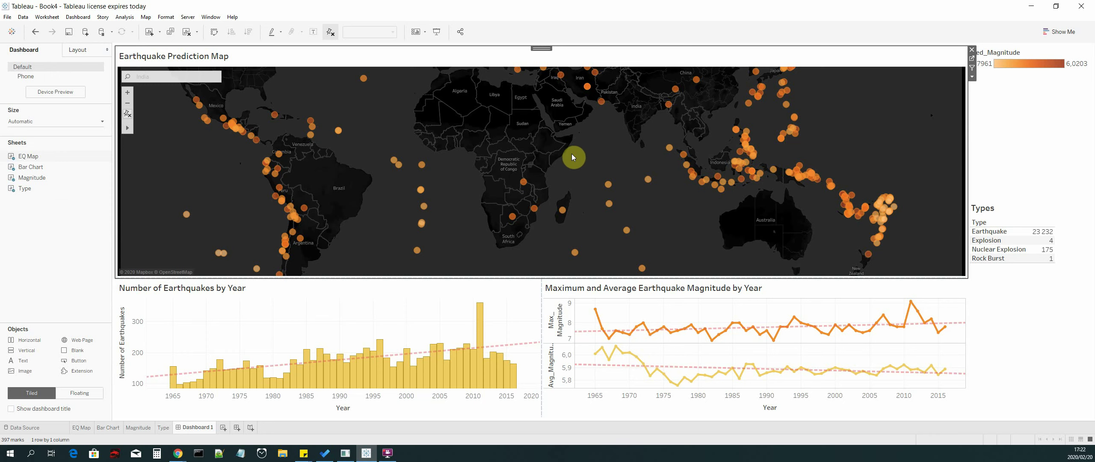
drag(569, 157, 621, 156)
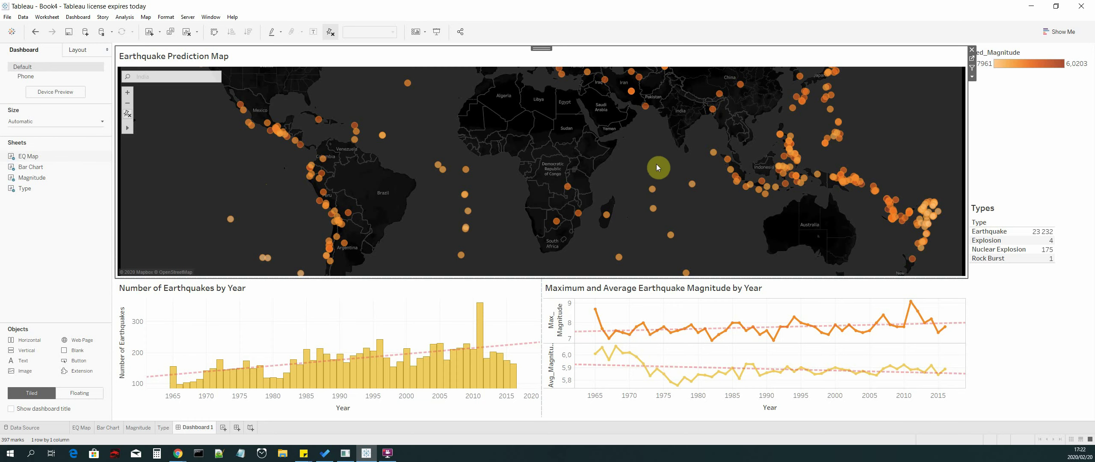
drag(658, 167, 608, 153)
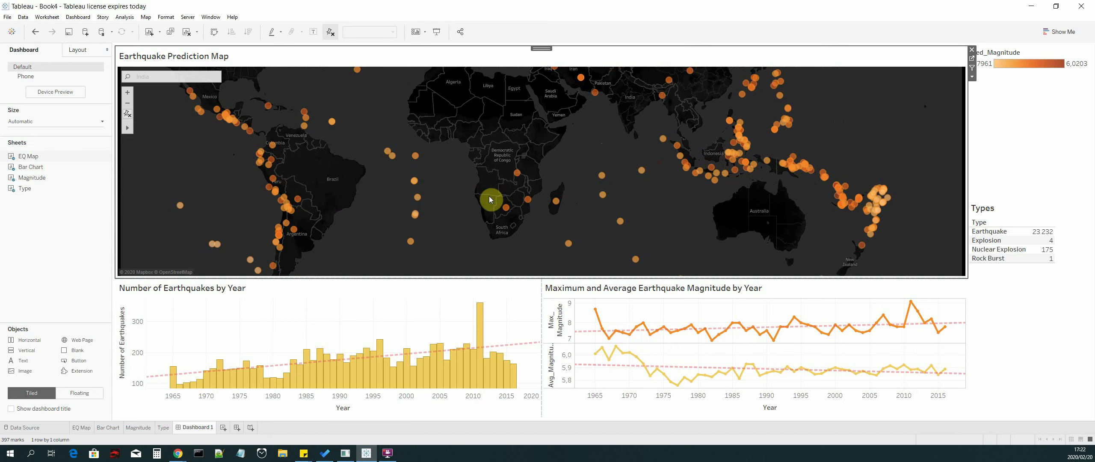
drag(369, 178, 408, 202)
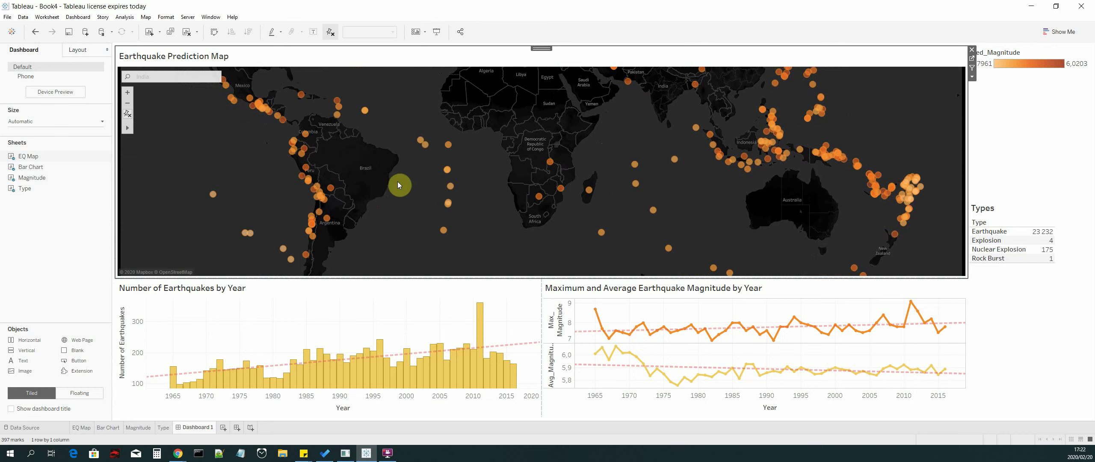
View the dashboard in presentation mode, look over the prediction map, and return to the normal editing view
mouse_move(696, 130)
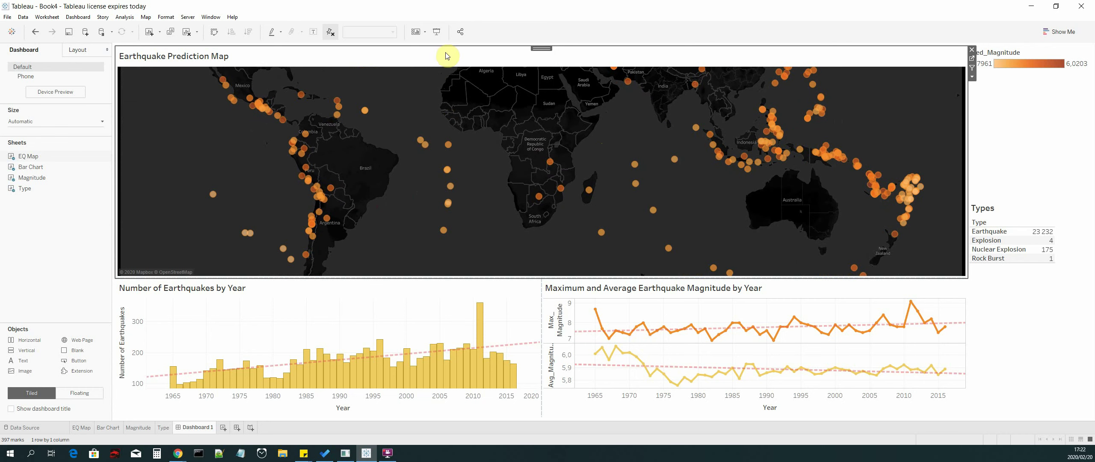
click(436, 32)
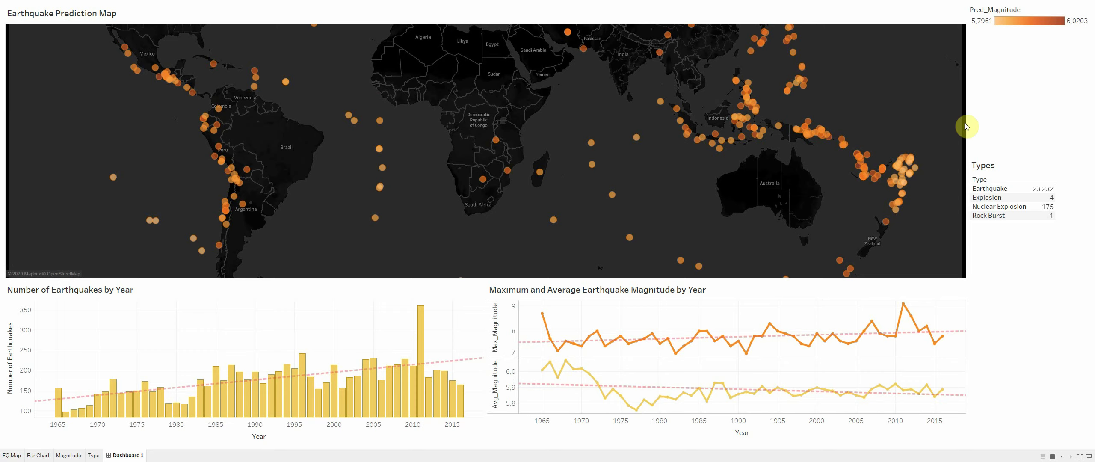
drag(677, 139, 655, 151)
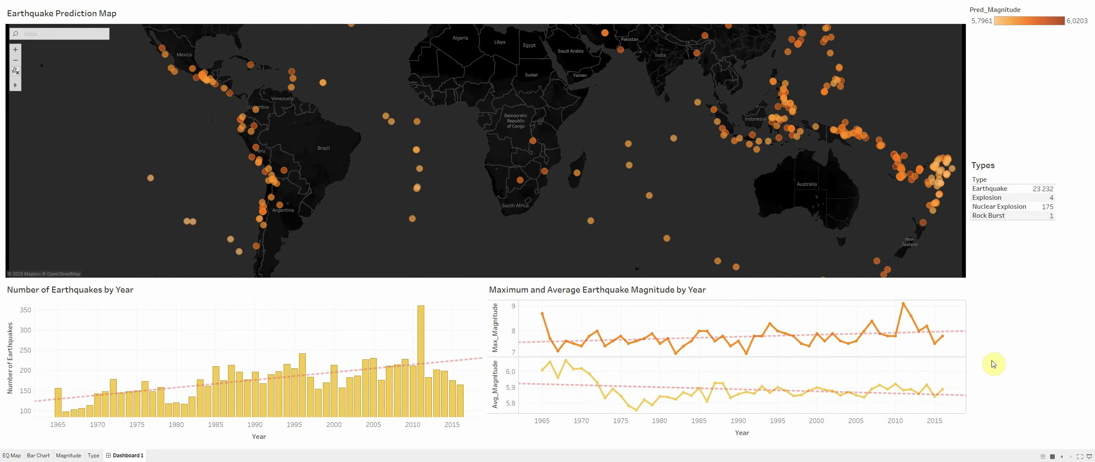
click(1089, 457)
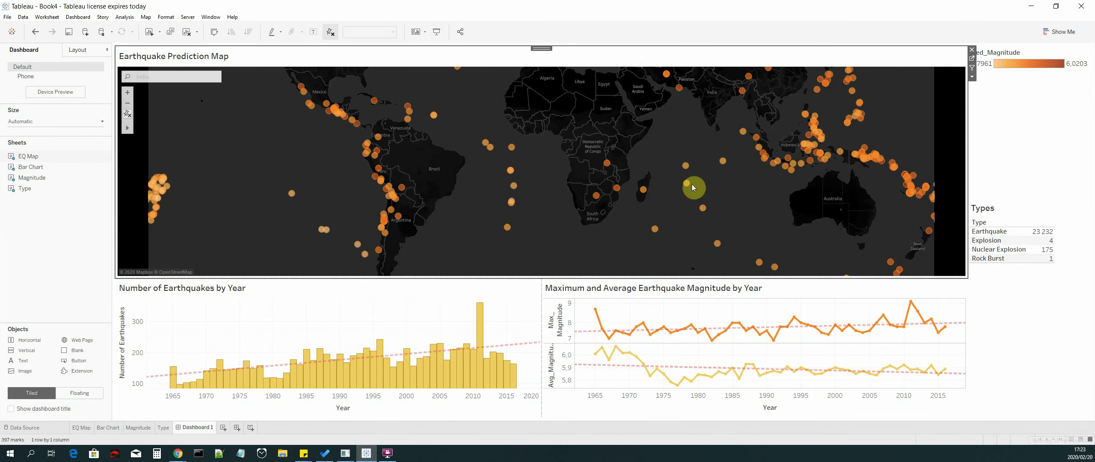